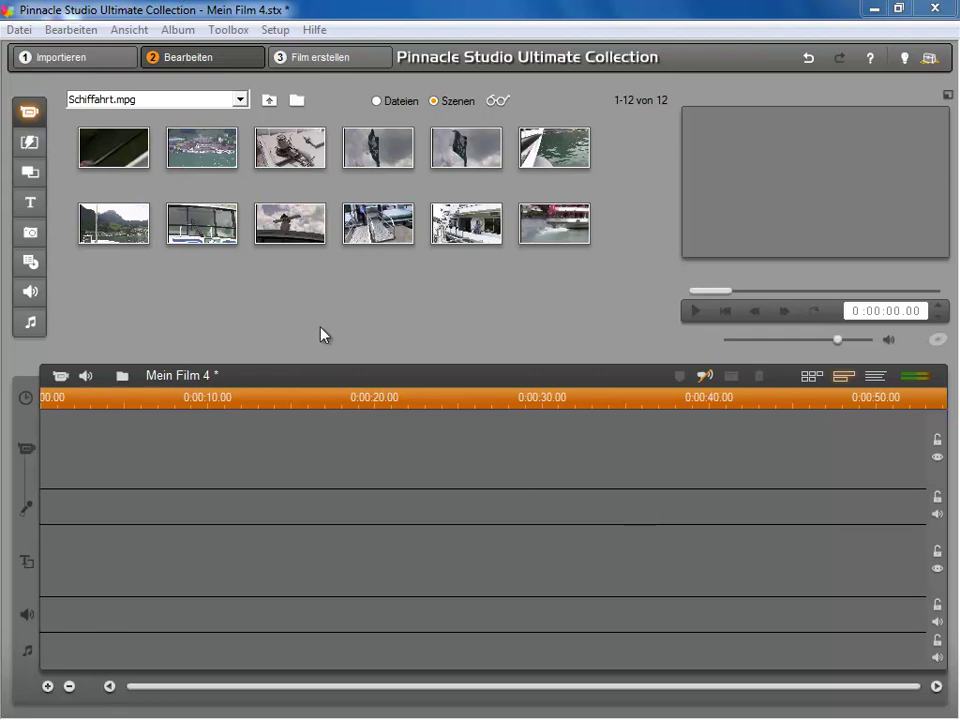
- Place the second Schiffahrt.mpg scene on the video track to preview its format, and delete it from the timeline
drag(200, 155, 160, 440)
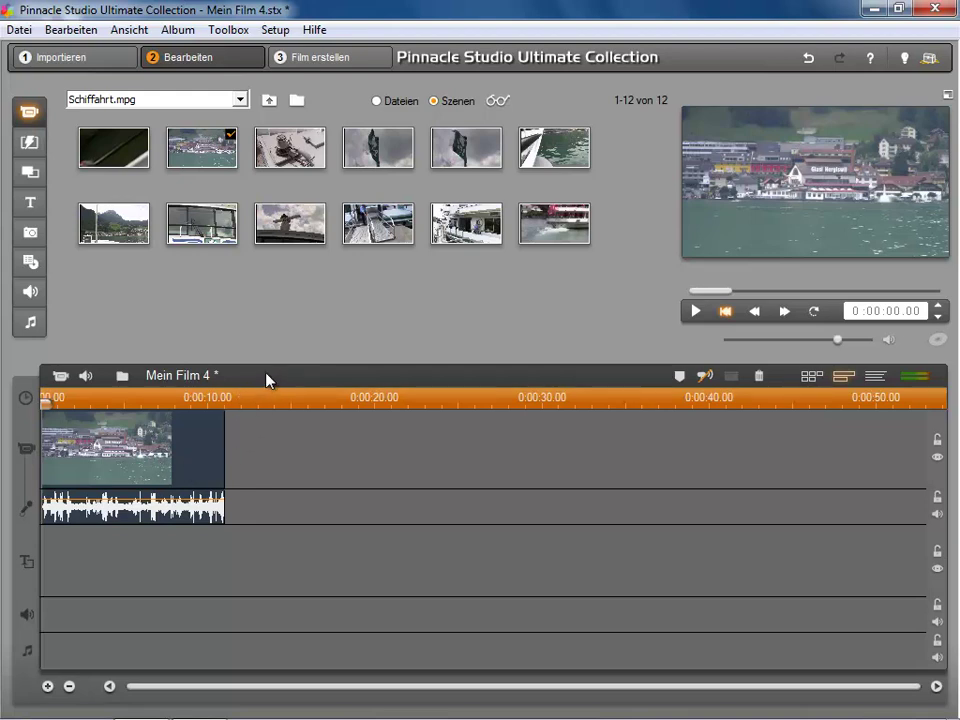
mouse_move(267, 378)
click(756, 379)
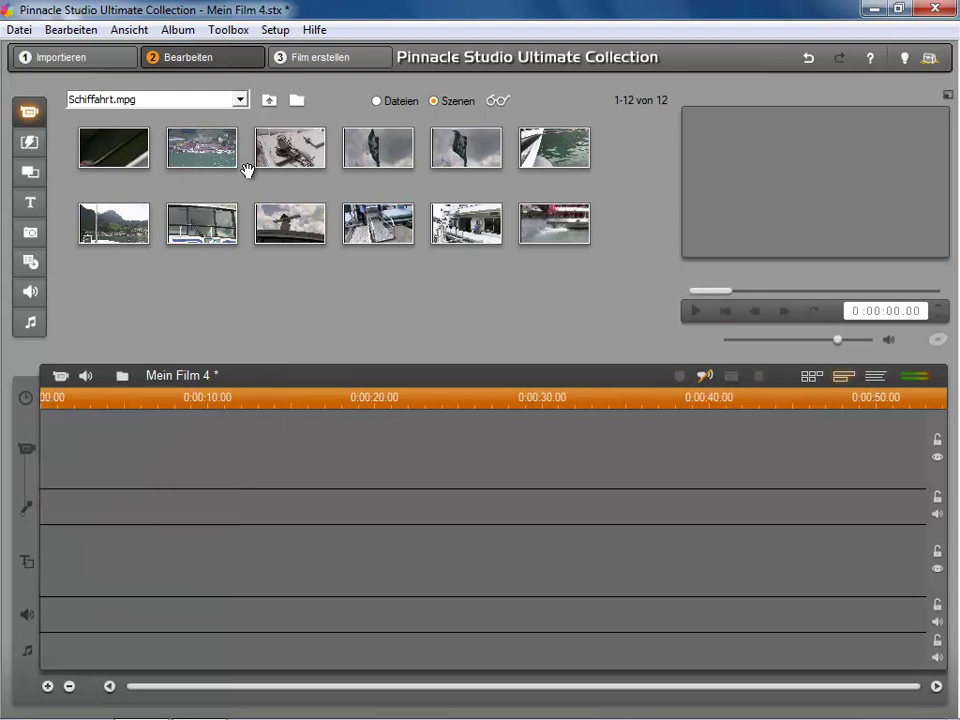
- Open Clowns.mpg in the album, place its second scene on the video track, and delete that clip again
click(238, 100)
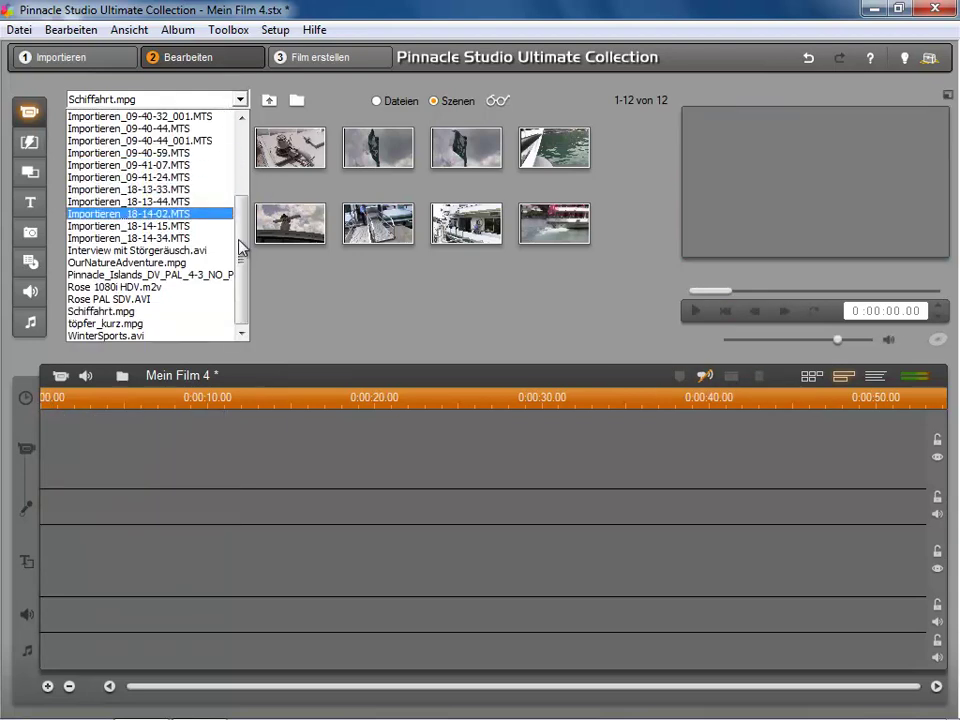
drag(242, 250, 240, 150)
click(160, 141)
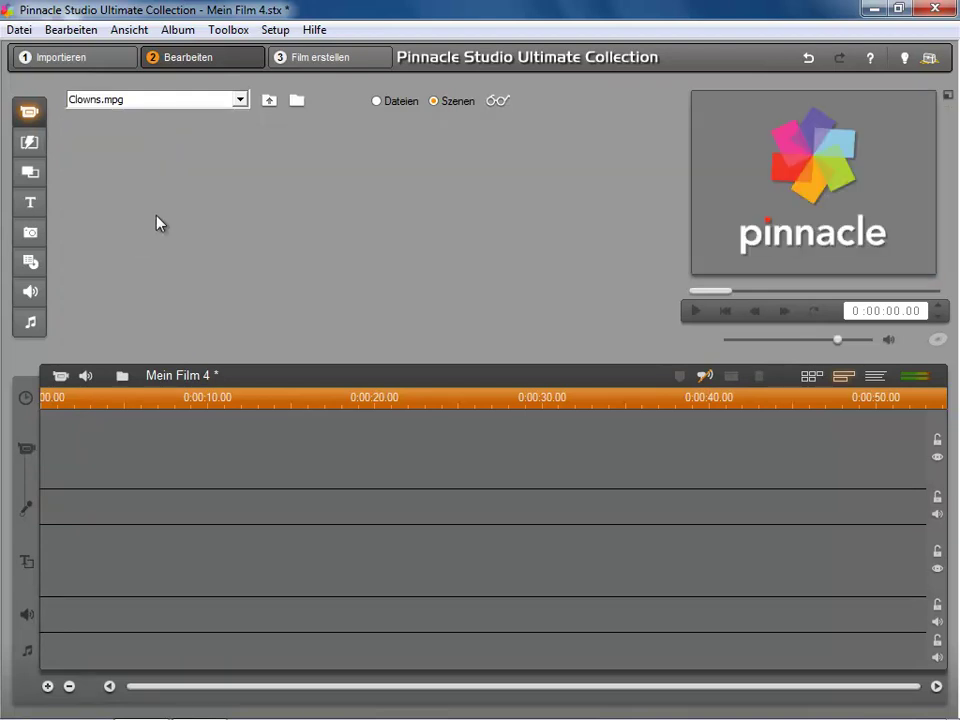
drag(197, 148, 169, 448)
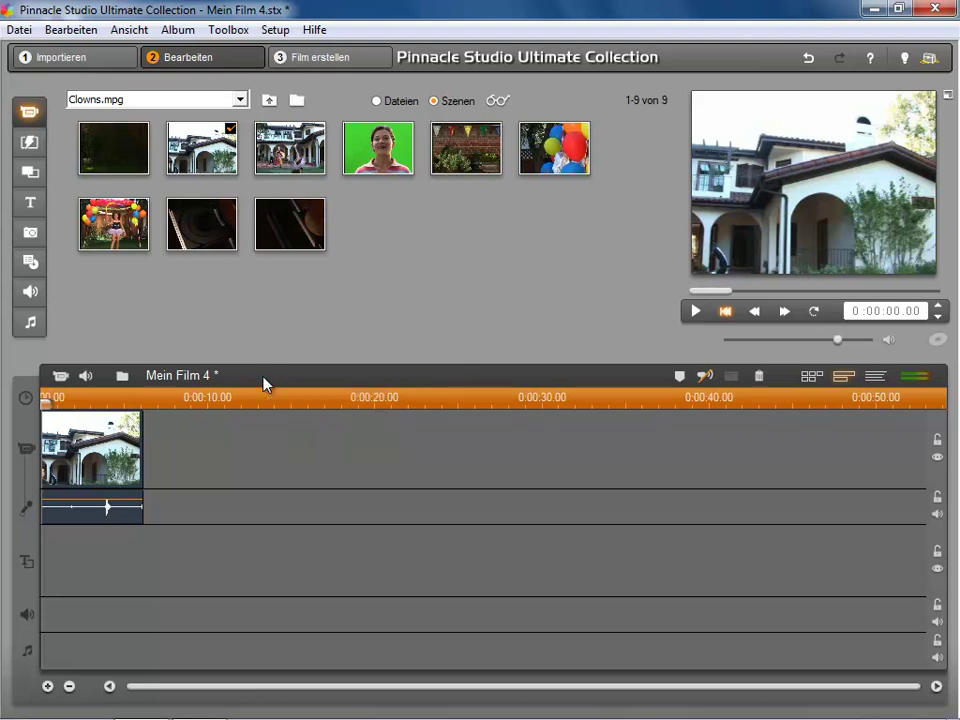
click(758, 378)
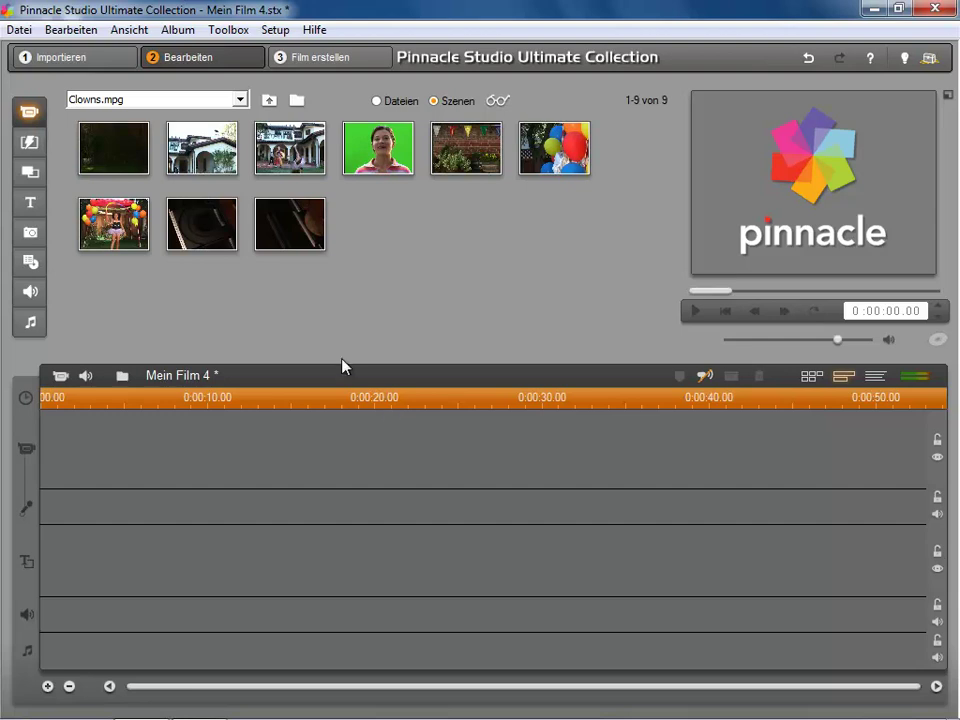
- Check the project format options in the project preferences and close the dialog
click(274, 30)
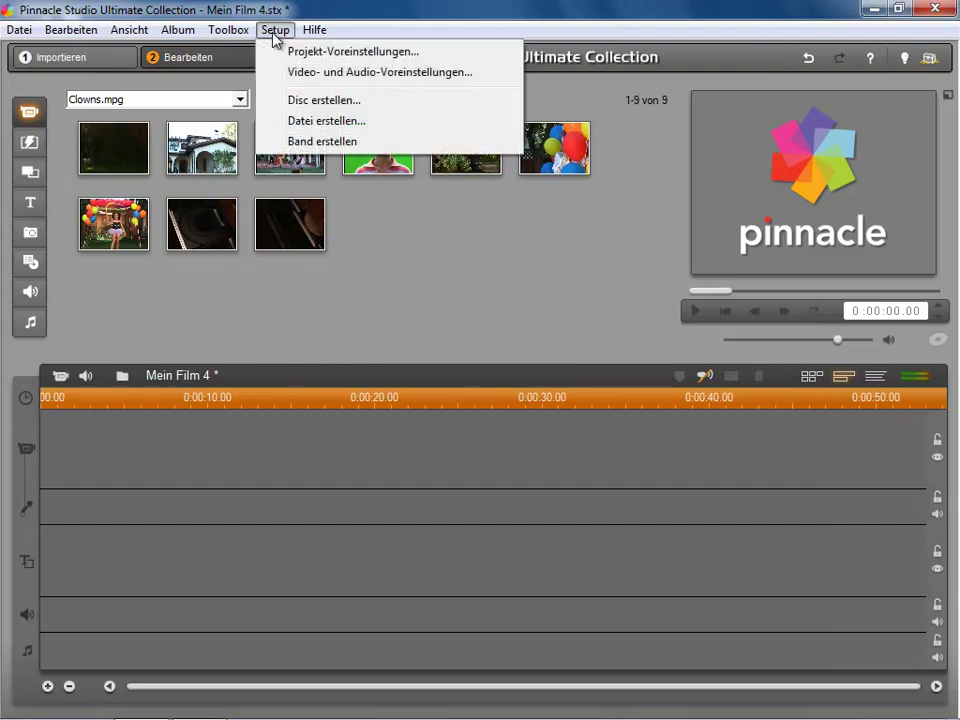
click(284, 51)
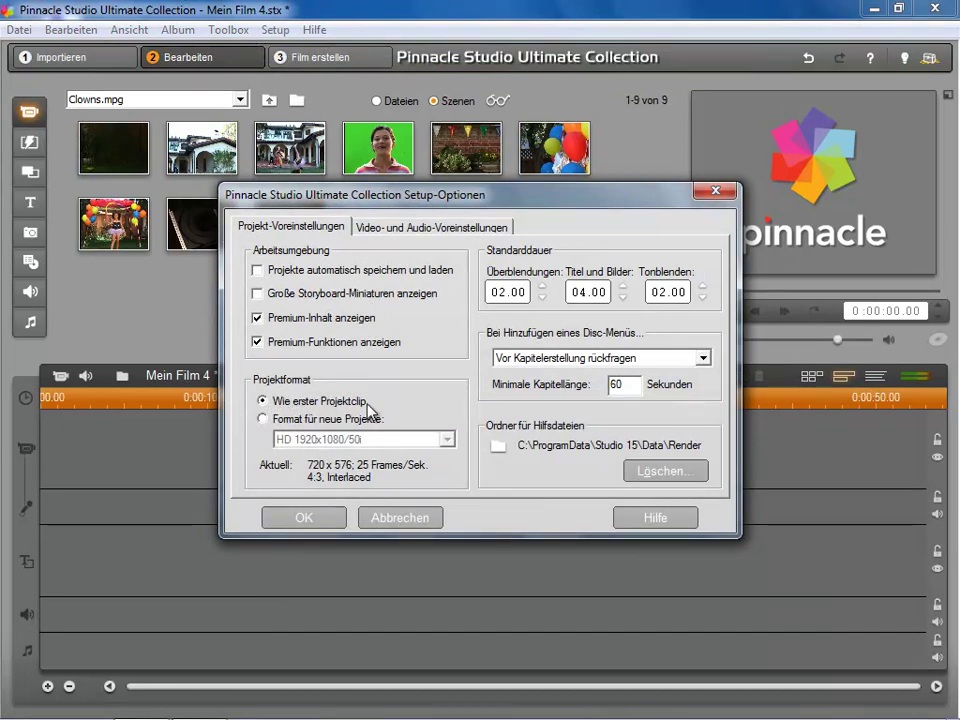
click(305, 517)
- Open Schiffahrt.mpg in the album and line up its second, third, fourth and ninth scenes on the video track
click(203, 99)
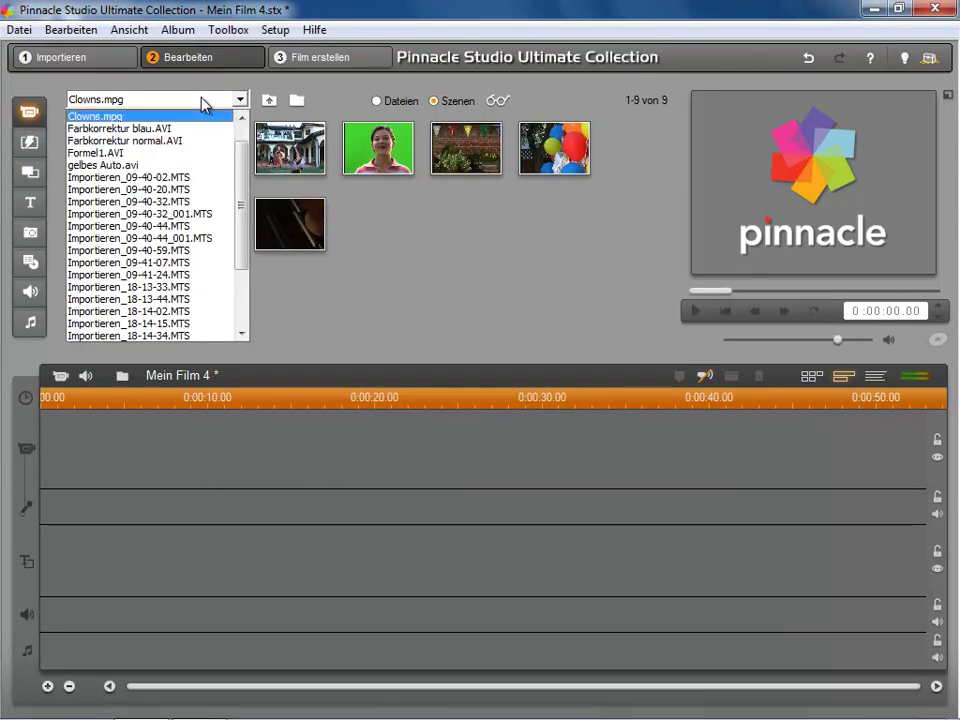
scroll(192, 170, down, 3)
scroll(192, 176, down, 1)
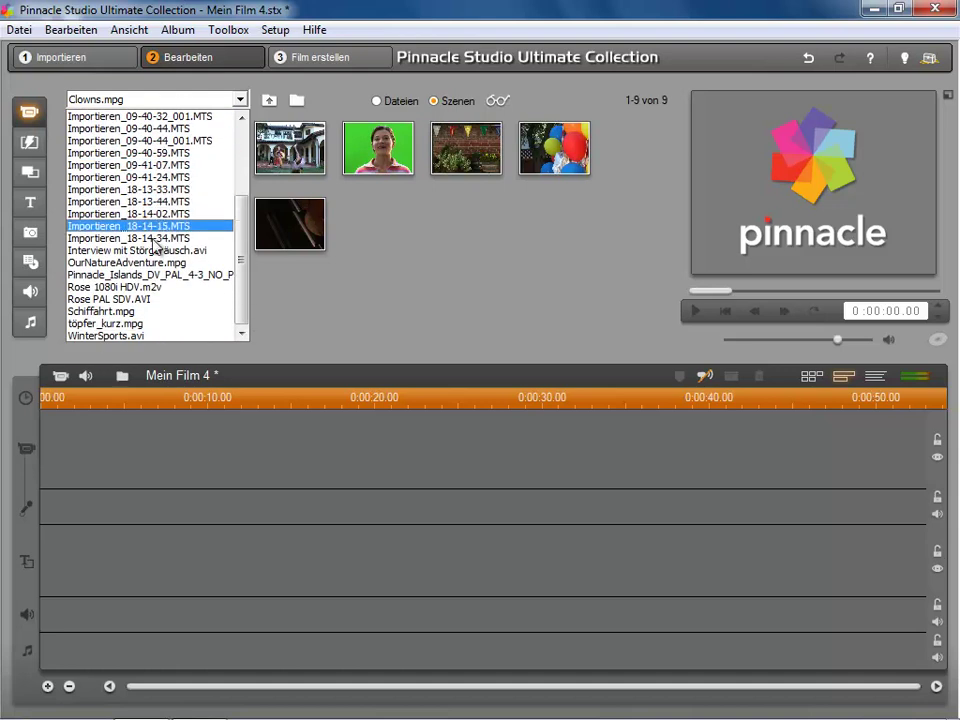
click(140, 310)
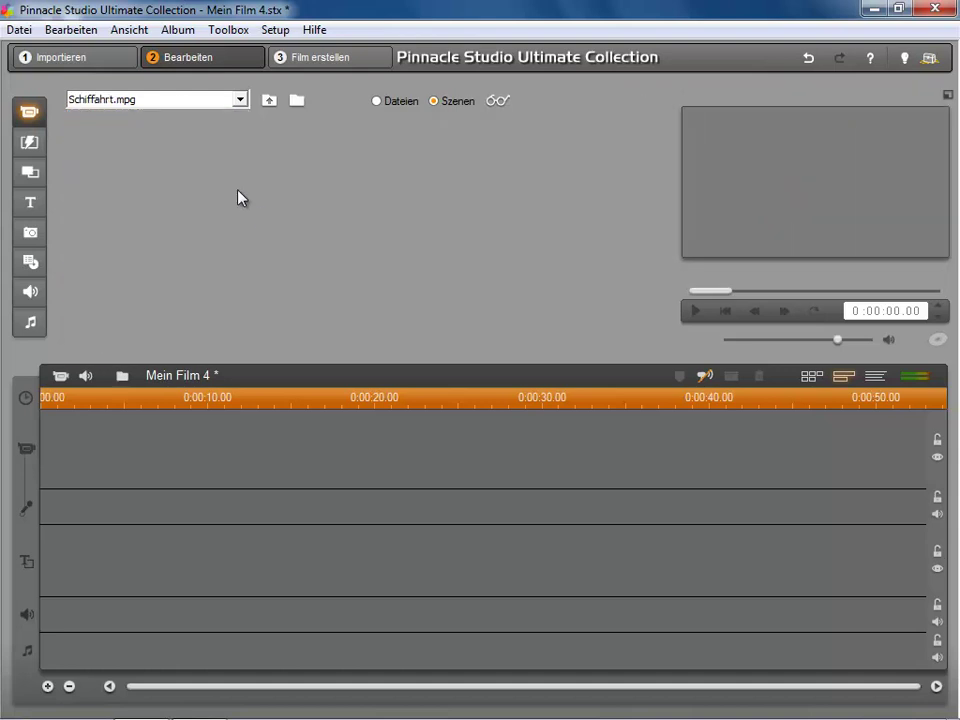
drag(196, 152, 156, 436)
drag(243, 462, 245, 460)
drag(378, 148, 370, 450)
drag(290, 223, 272, 401)
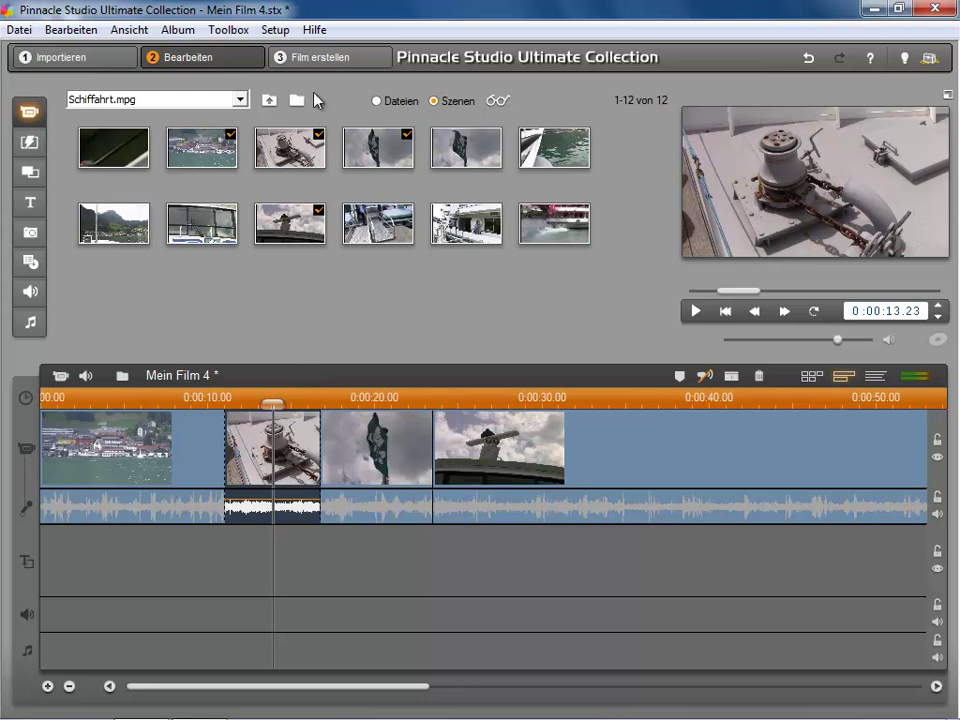
- Set the film output to an MPEG-2 file with the HD 1080i preset
click(318, 57)
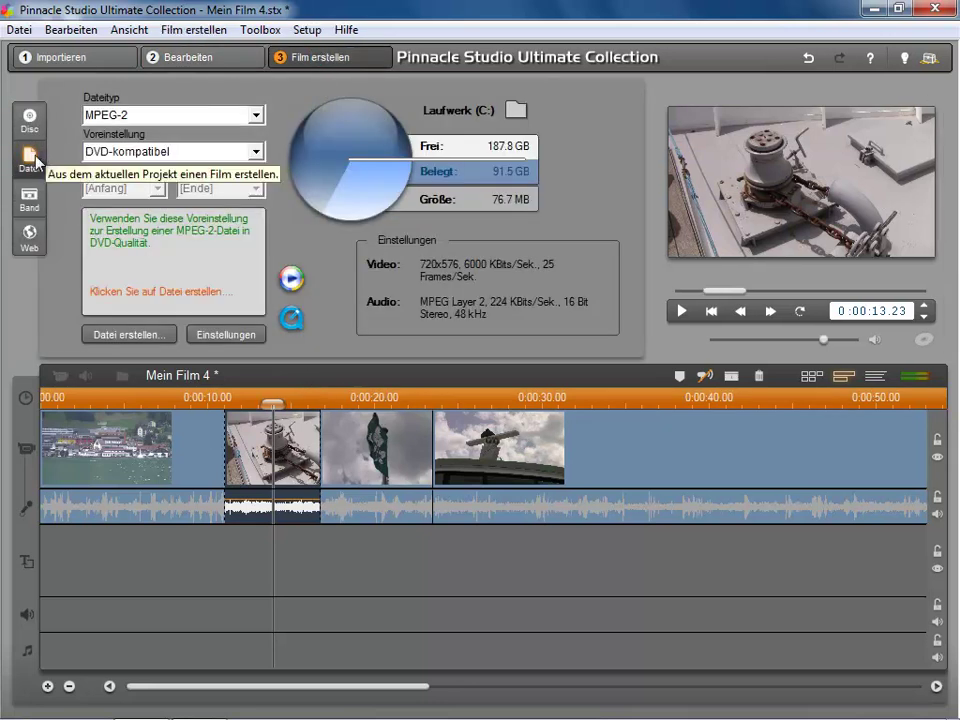
click(168, 120)
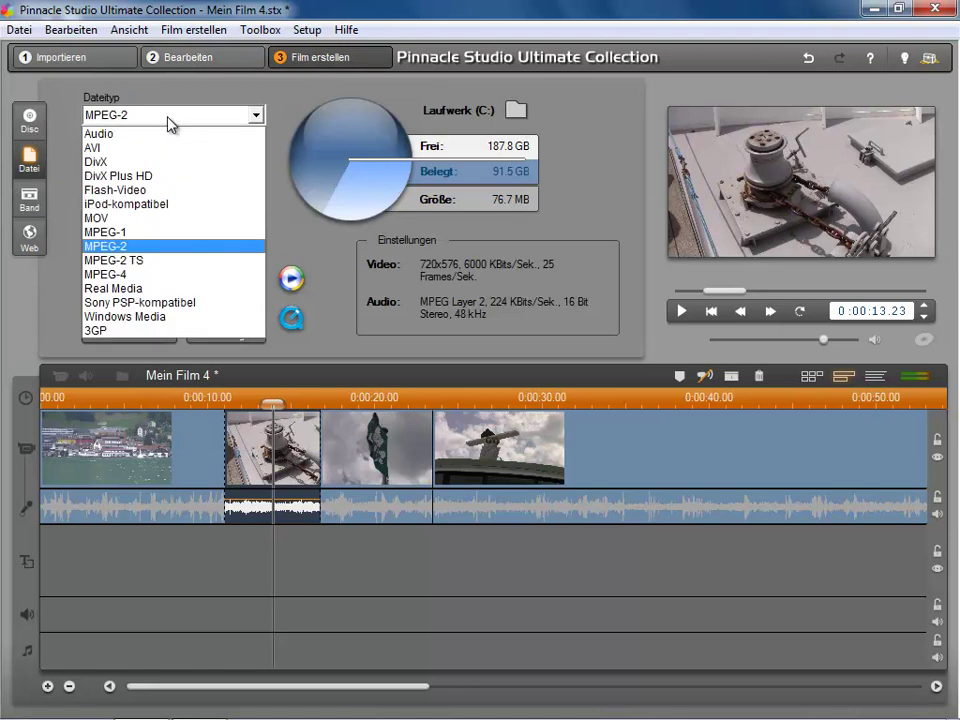
click(141, 247)
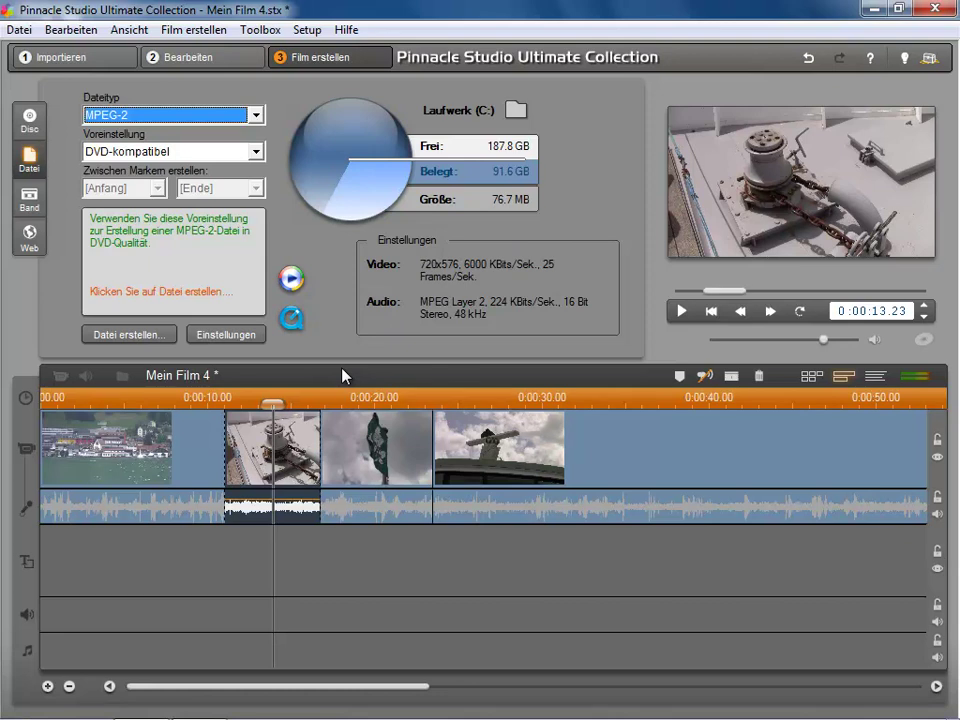
mouse_move(342, 375)
click(218, 160)
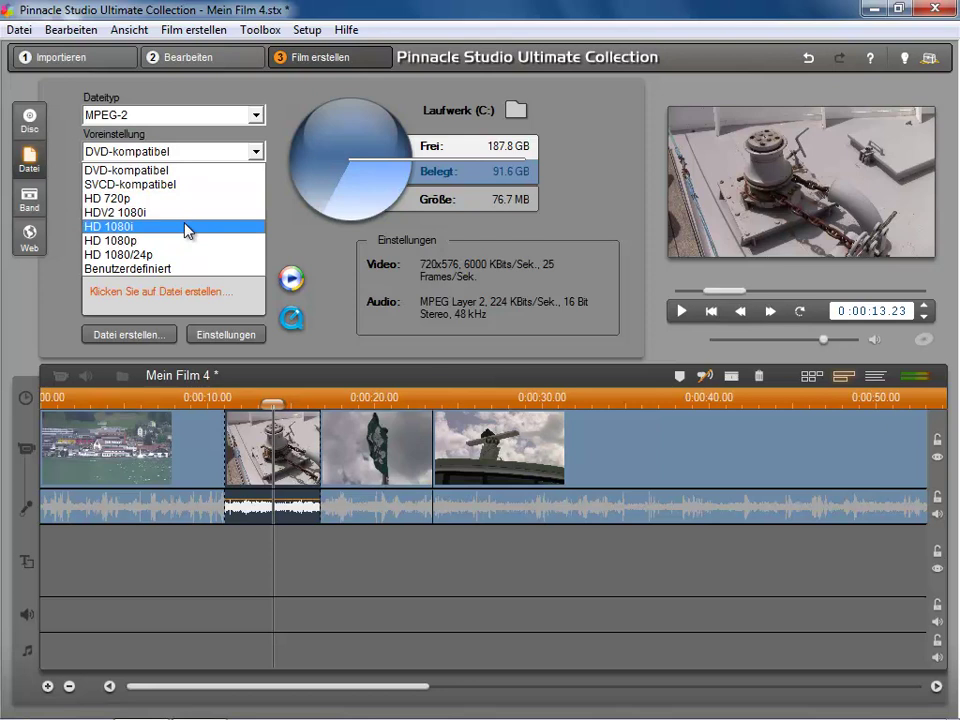
click(186, 230)
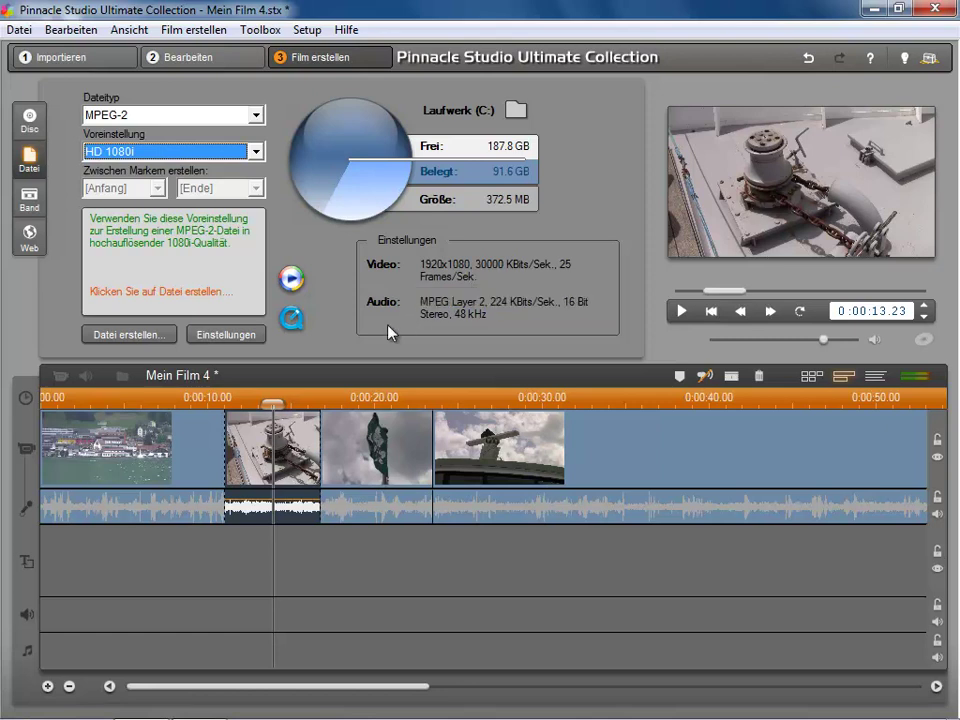
- Start creating the MPEG-2 file and cancel at the save dialog
click(130, 338)
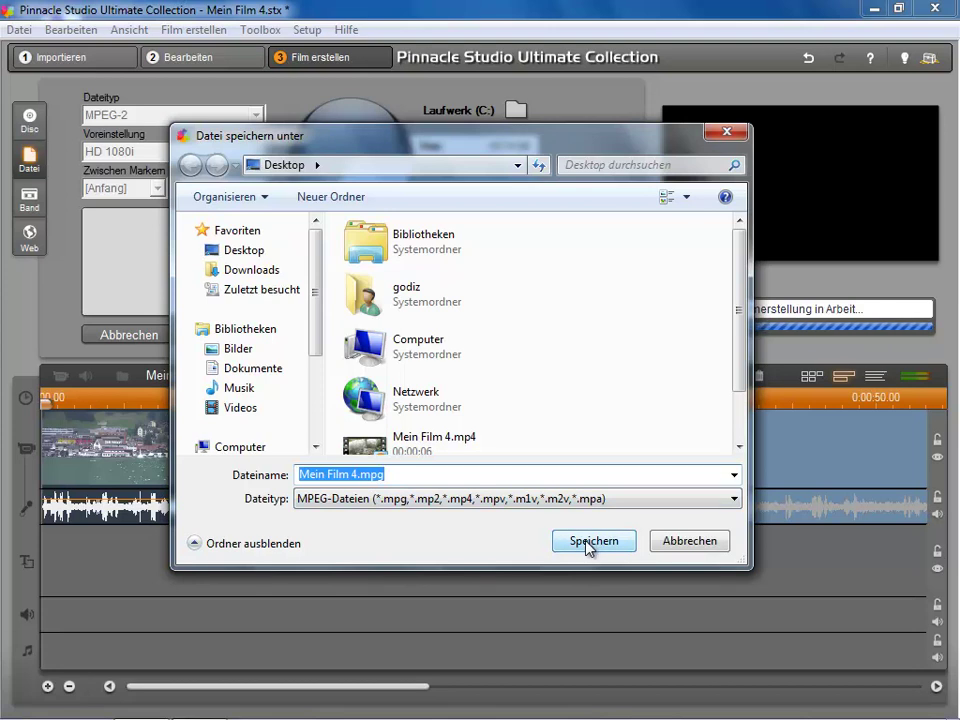
click(658, 546)
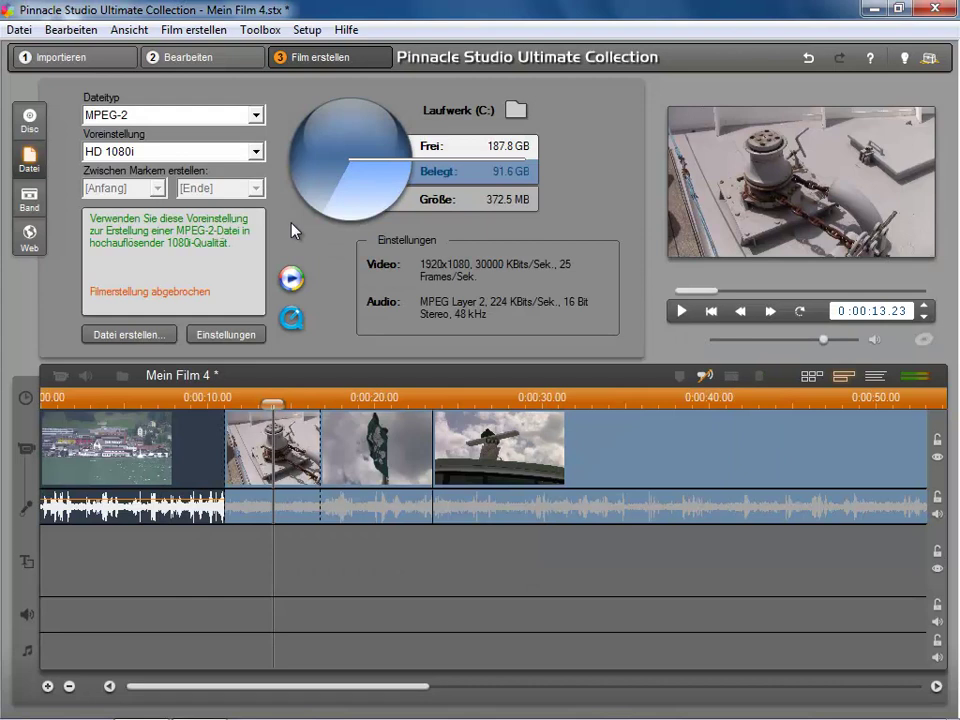
- Try the HDV2 1080i preset for the MPEG-2 file and switch to HD 720p
click(256, 152)
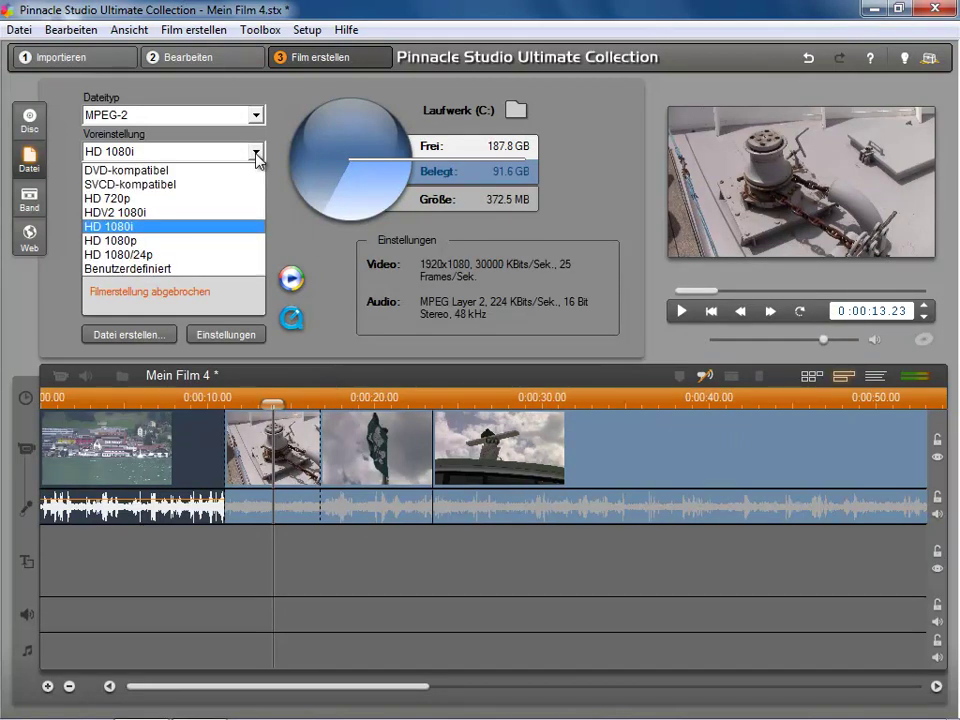
click(160, 213)
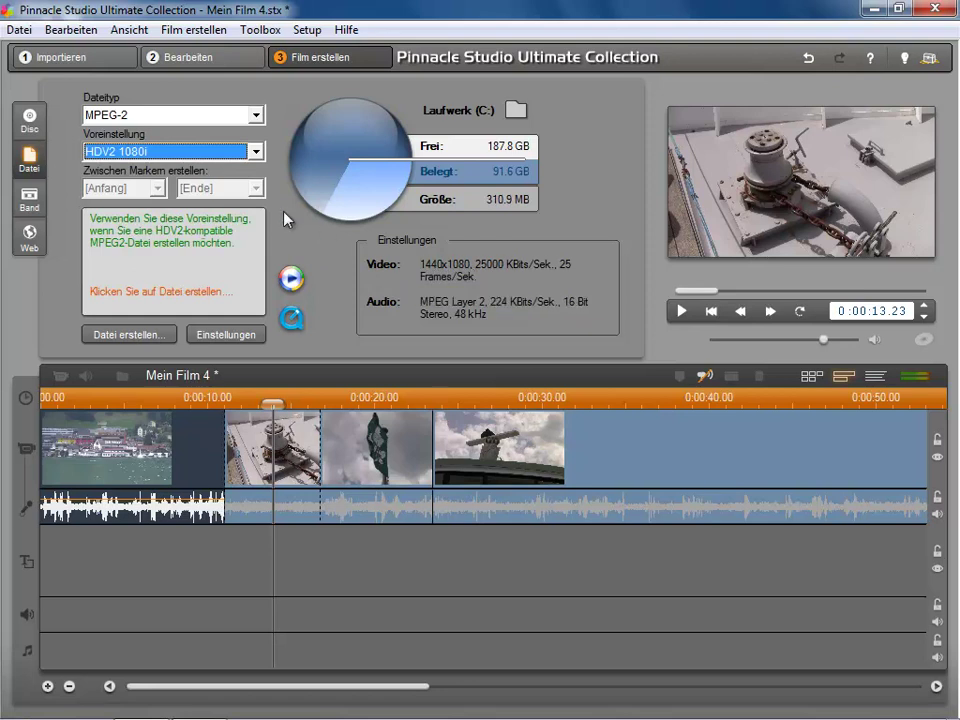
click(212, 160)
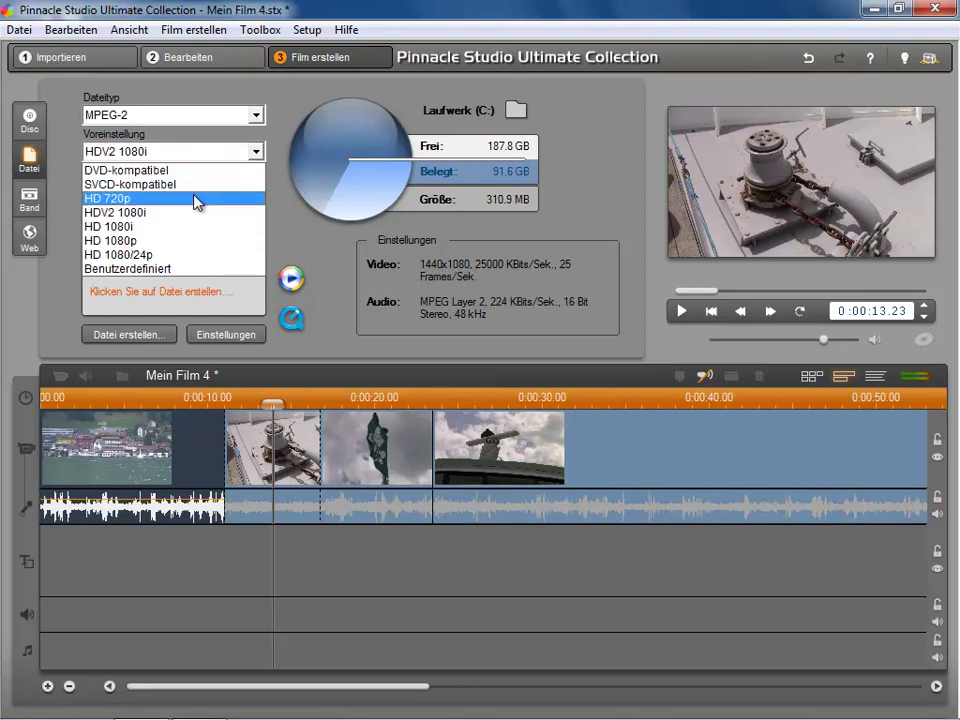
click(196, 196)
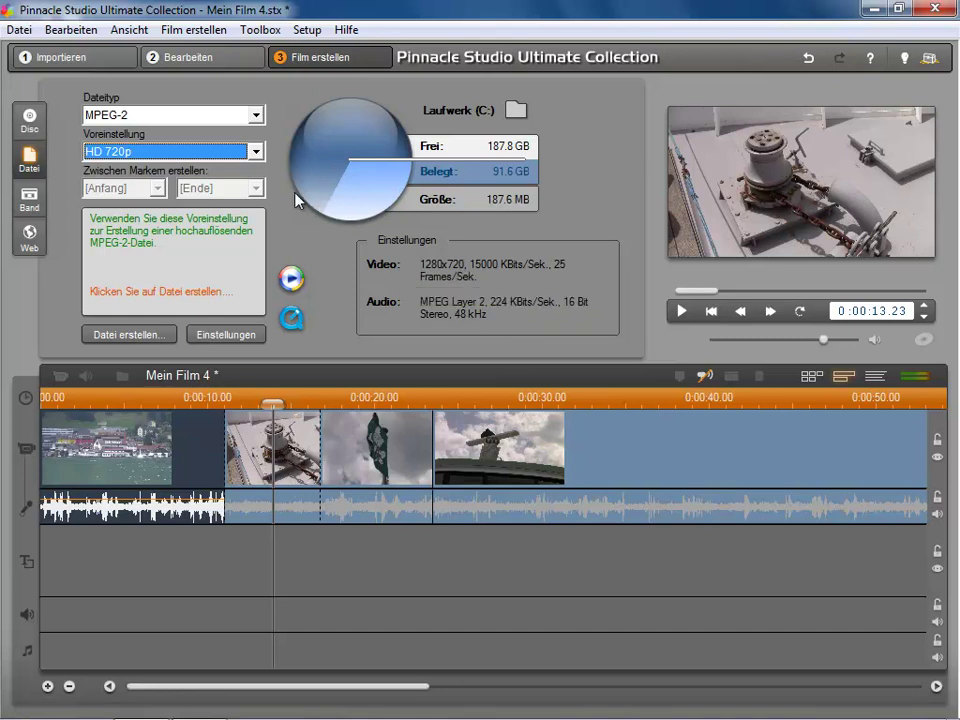
- Return to editing, remove all Schiffahrt clips from the timeline, and open Clowns.mpg in the album
click(227, 63)
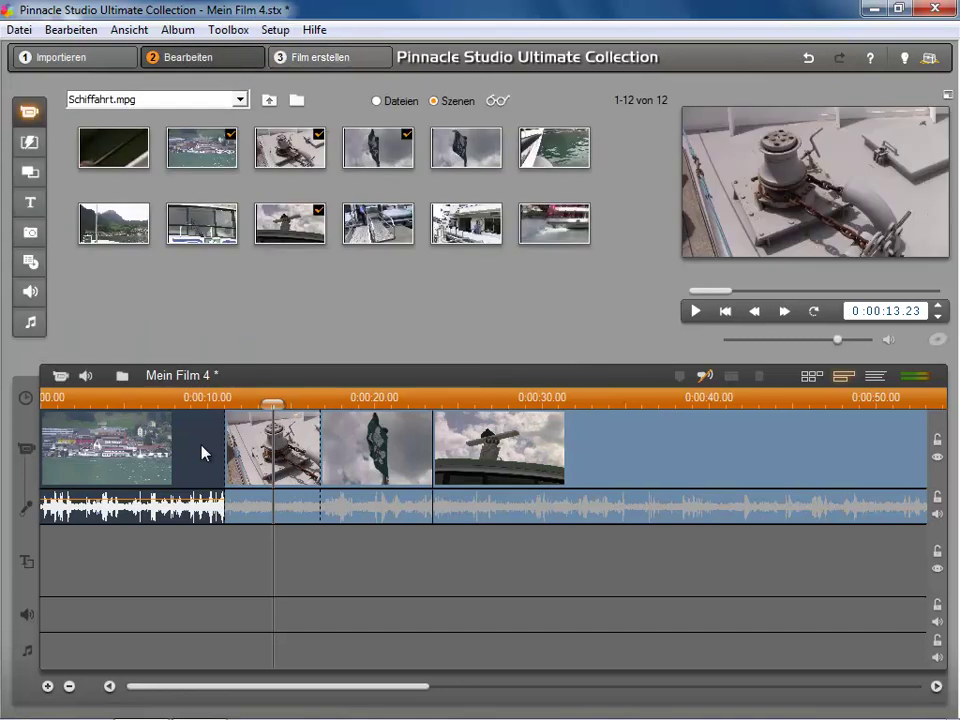
click(204, 446)
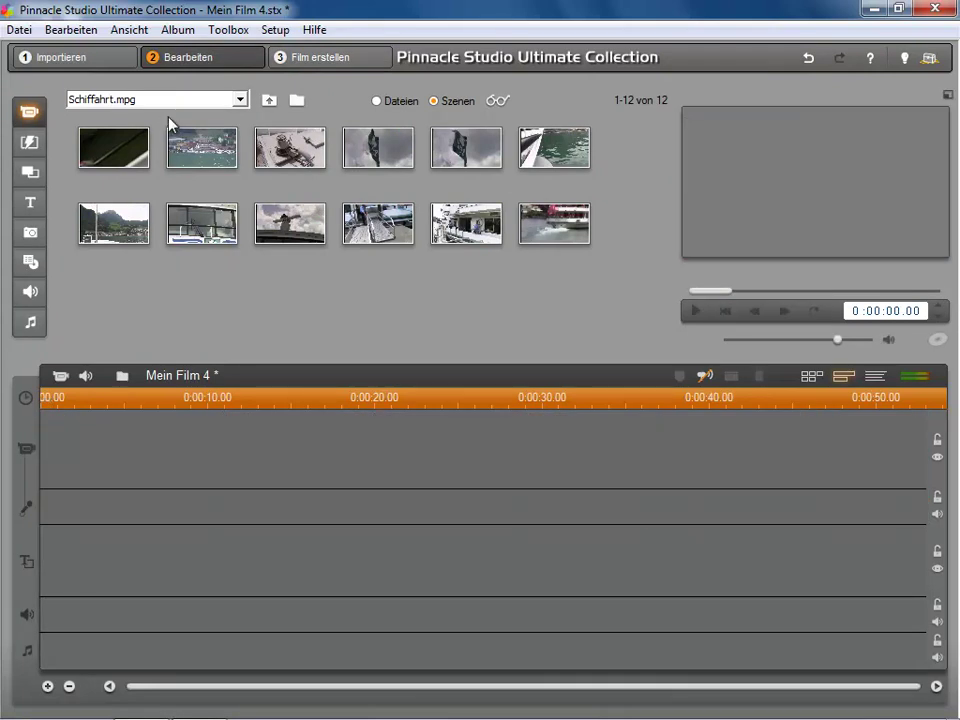
click(175, 100)
scroll(185, 115, up, 5)
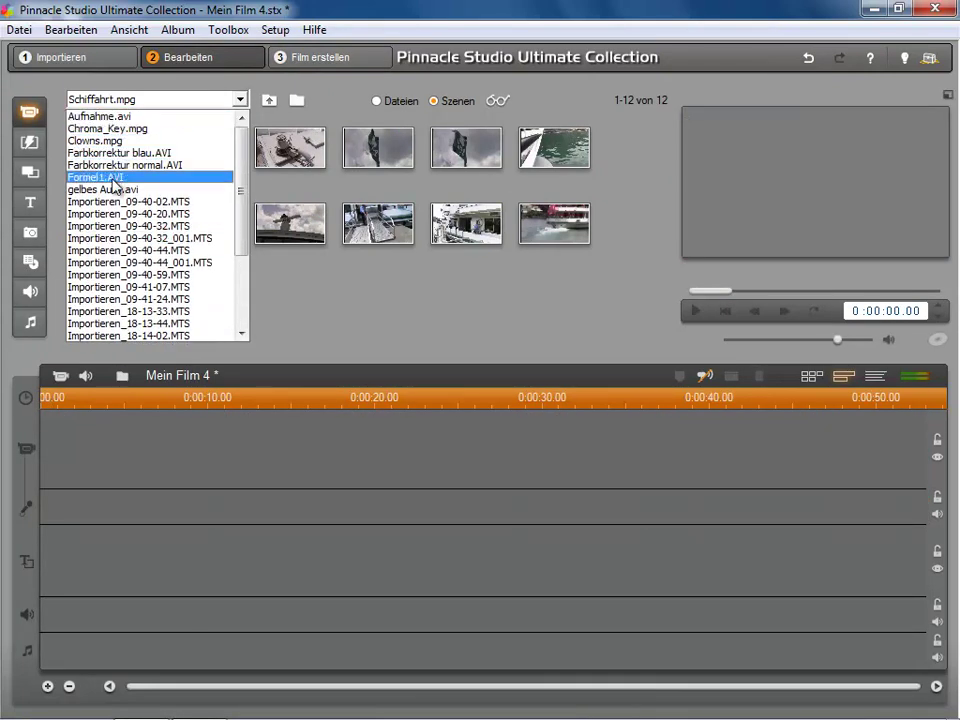
click(116, 141)
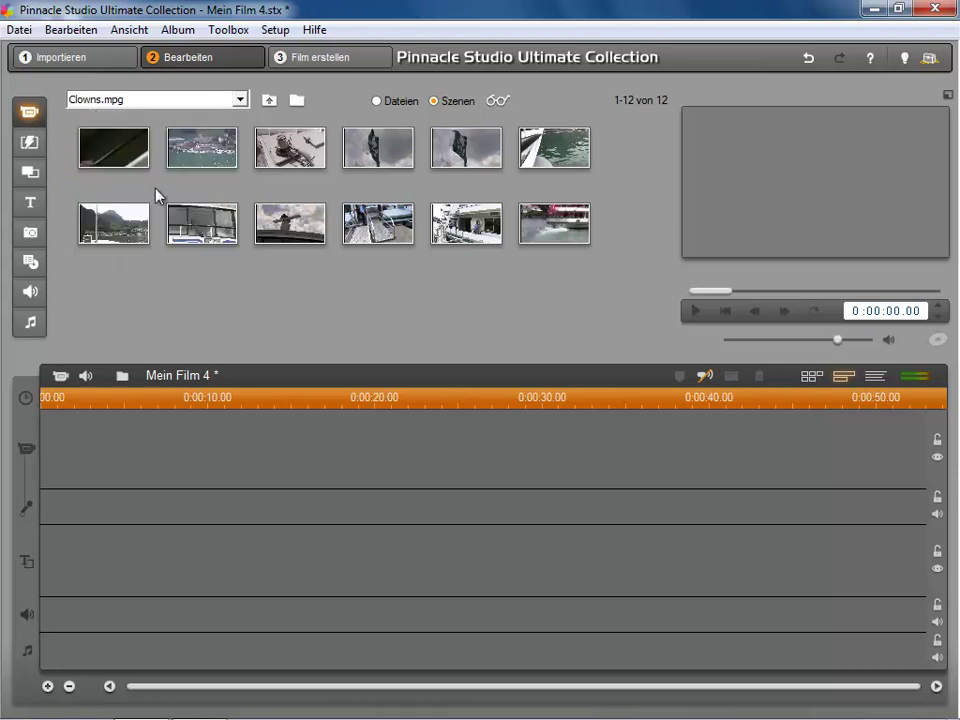
- Place the first two Clowns.mpg scenes one after the other on the video track
drag(131, 156, 143, 398)
drag(202, 148, 197, 429)
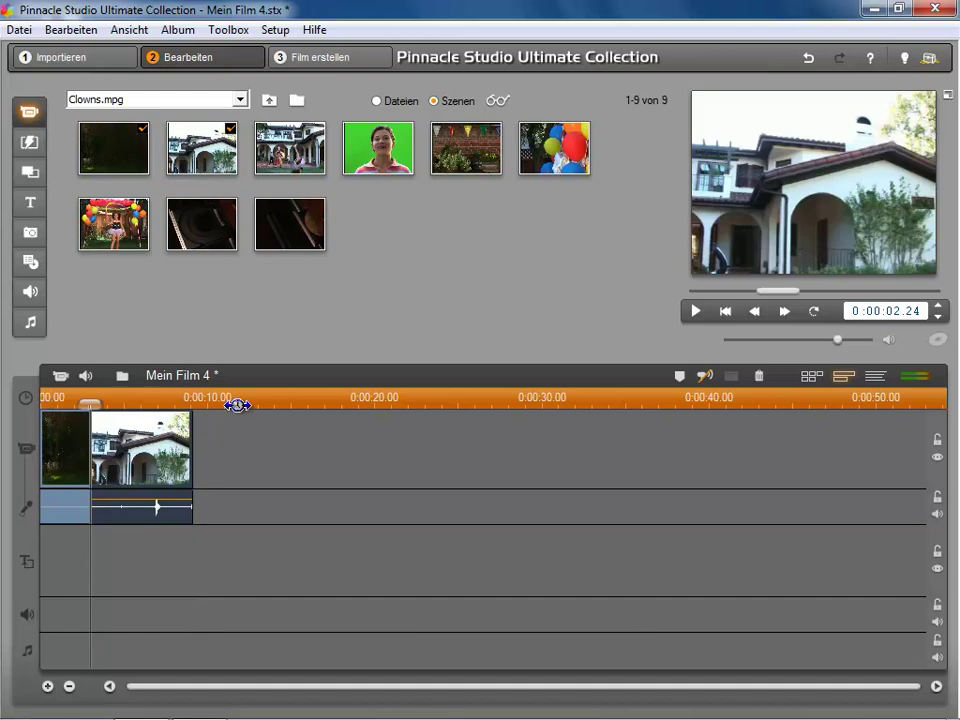
- Go to film creation and set the output file type to AVI
mouse_move(255, 380)
click(332, 57)
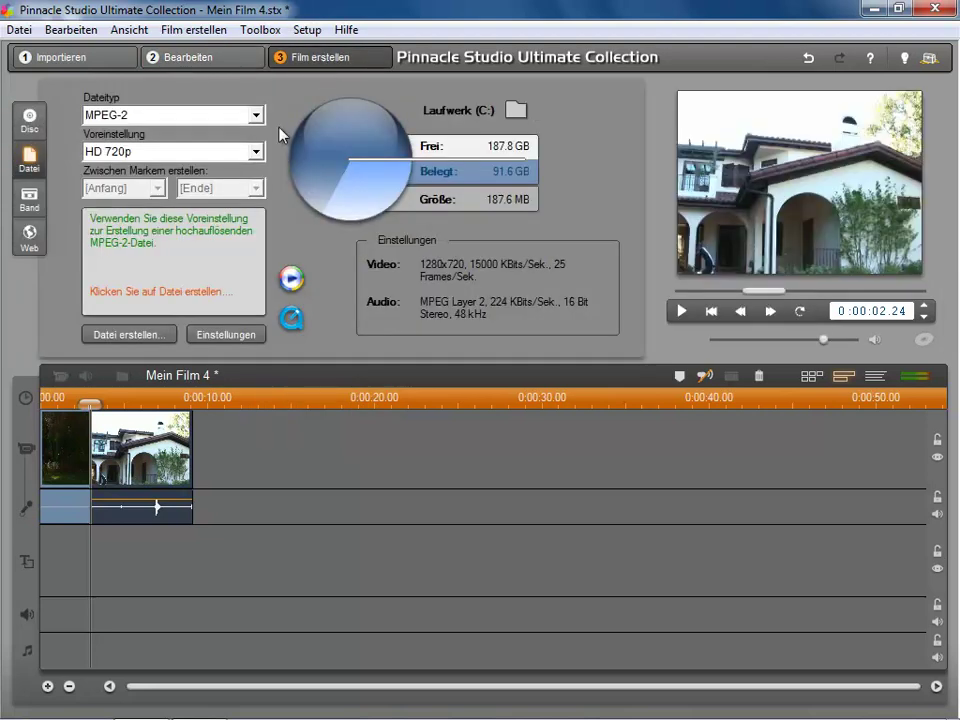
click(140, 121)
click(139, 151)
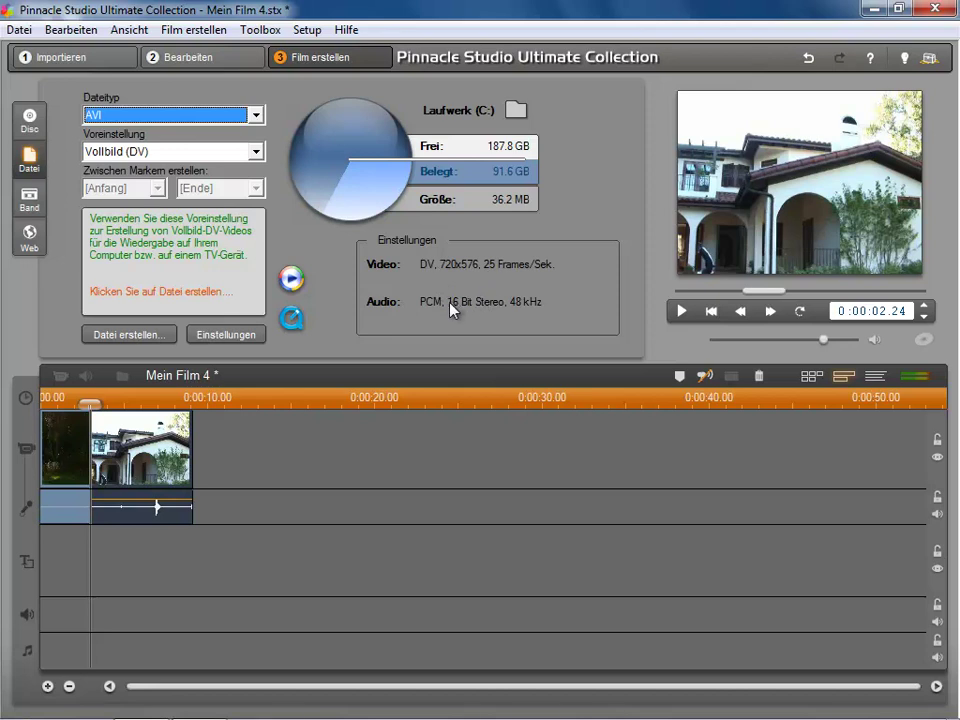
- Return to editing and replace the Clowns clips on the timeline with the second scene of Schiffahrt.mpg
click(180, 57)
click(110, 99)
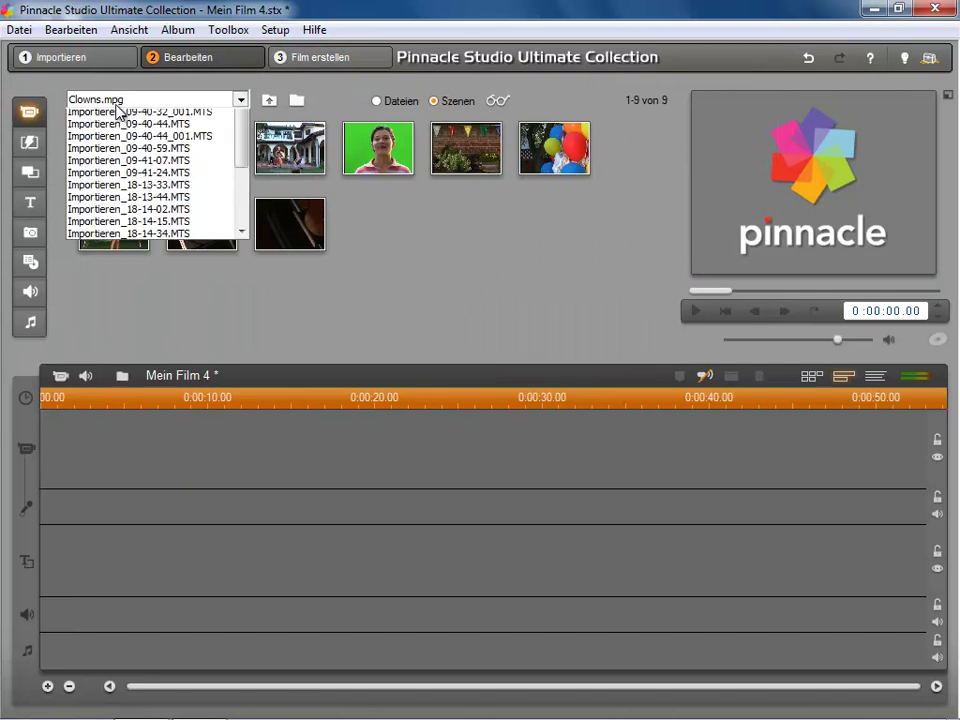
scroll(117, 180, down, 3)
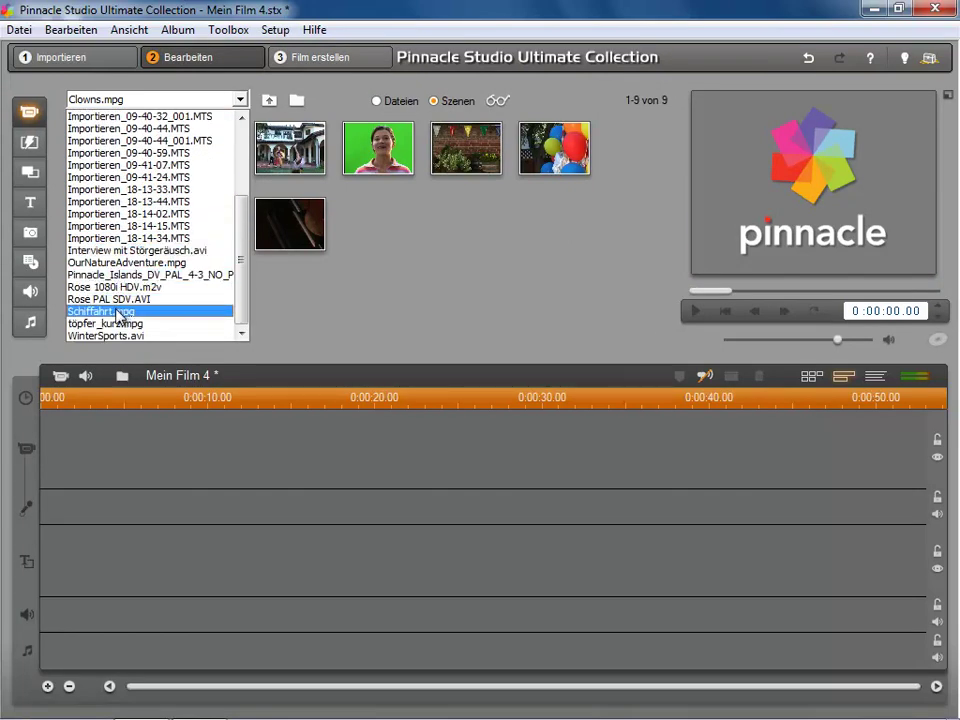
click(110, 306)
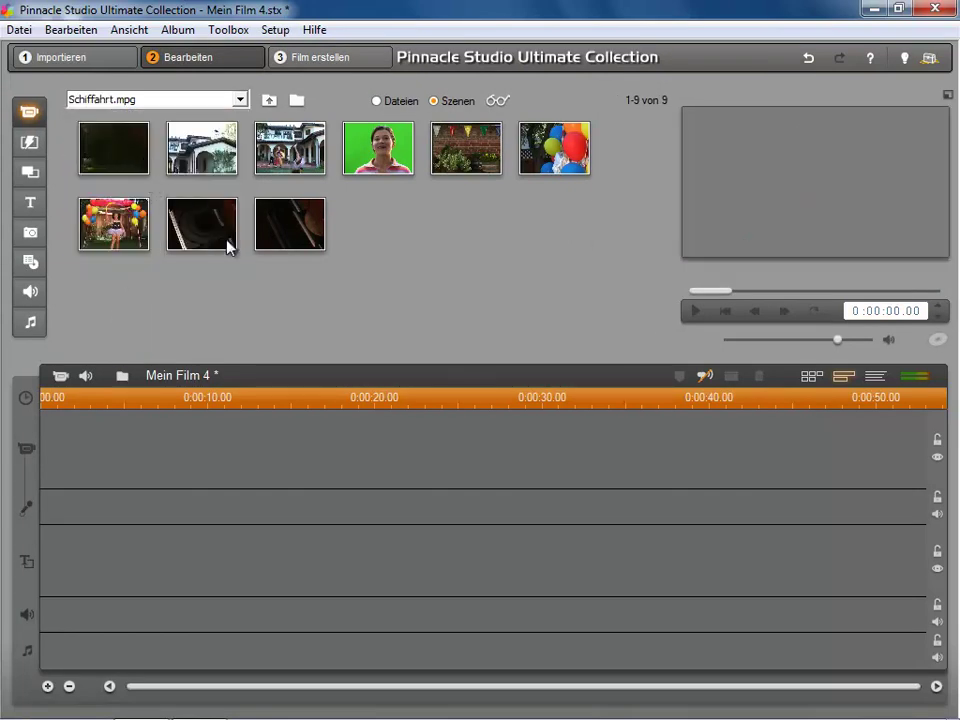
drag(195, 150, 154, 430)
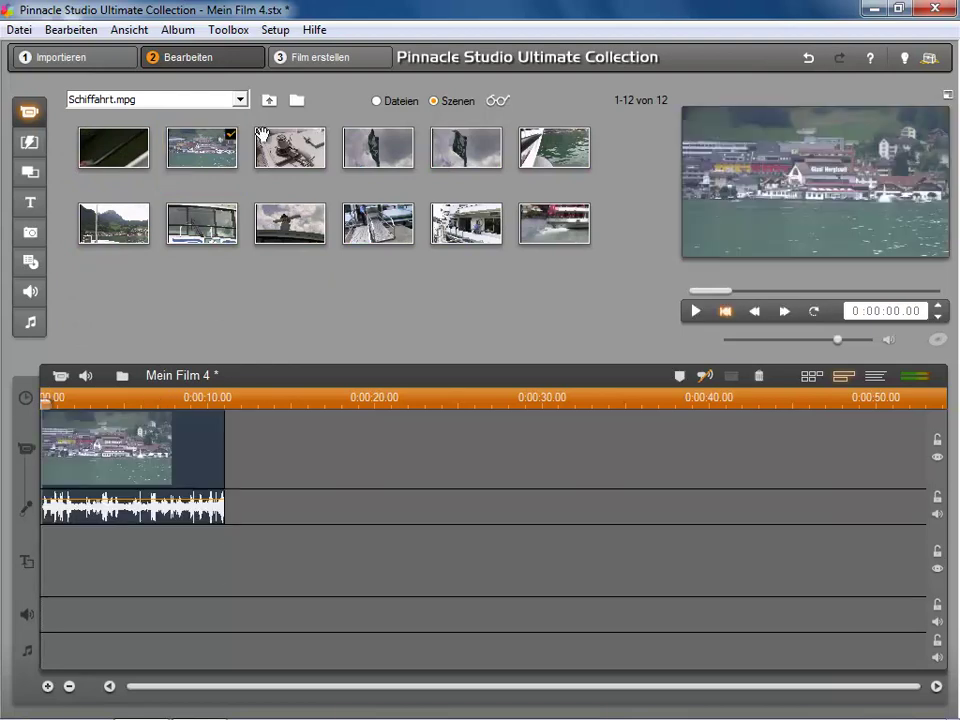
- Set the film output to an MPEG-4 file with the HD 1080p preset
click(307, 60)
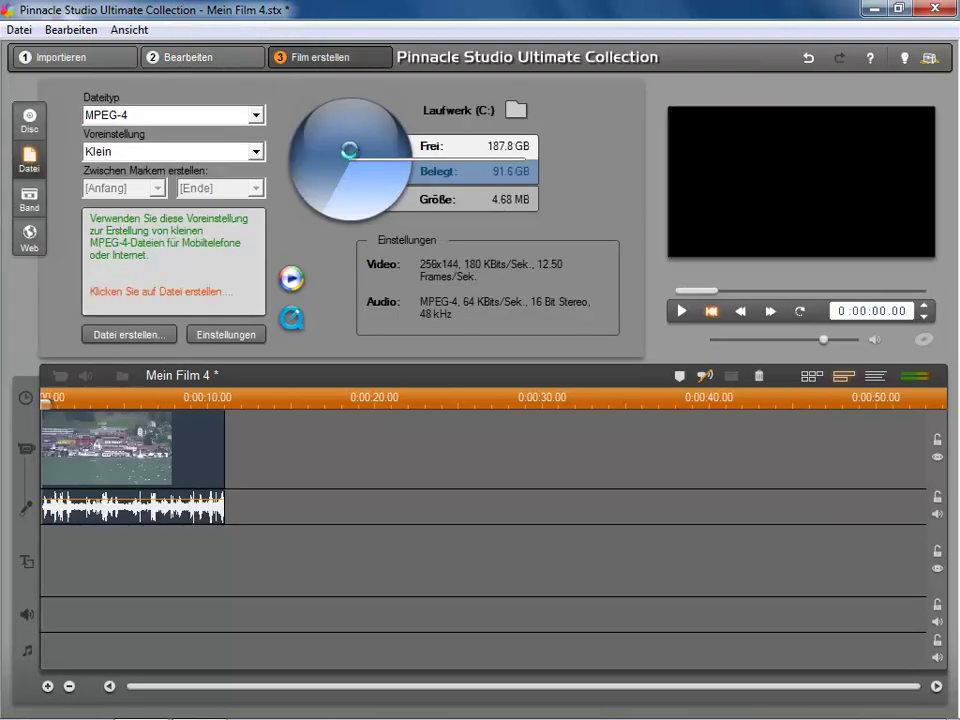
click(197, 118)
click(130, 275)
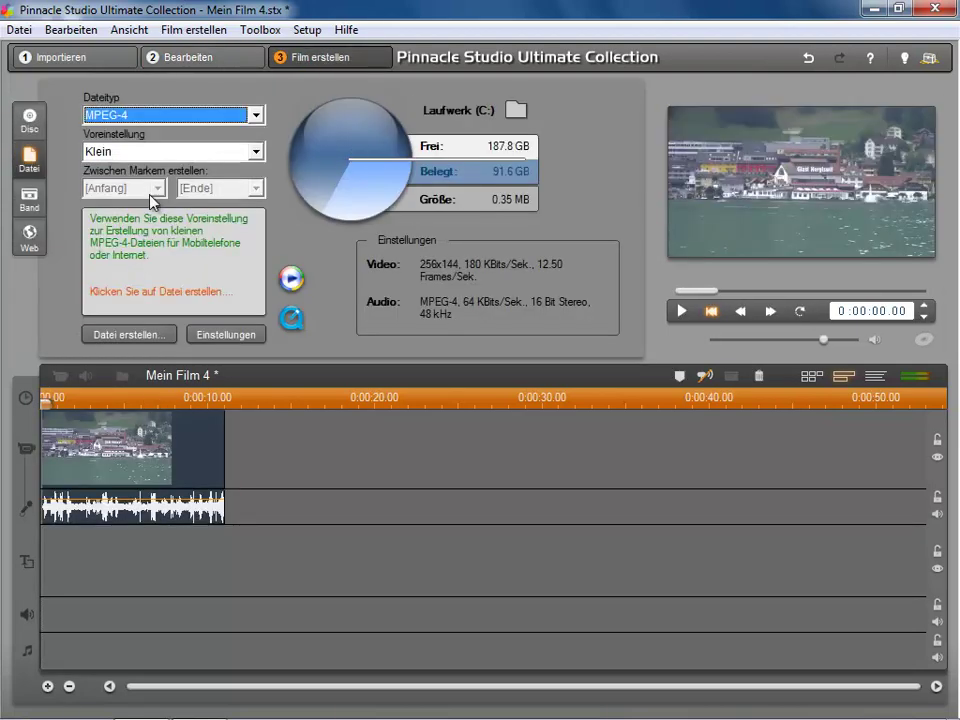
click(162, 158)
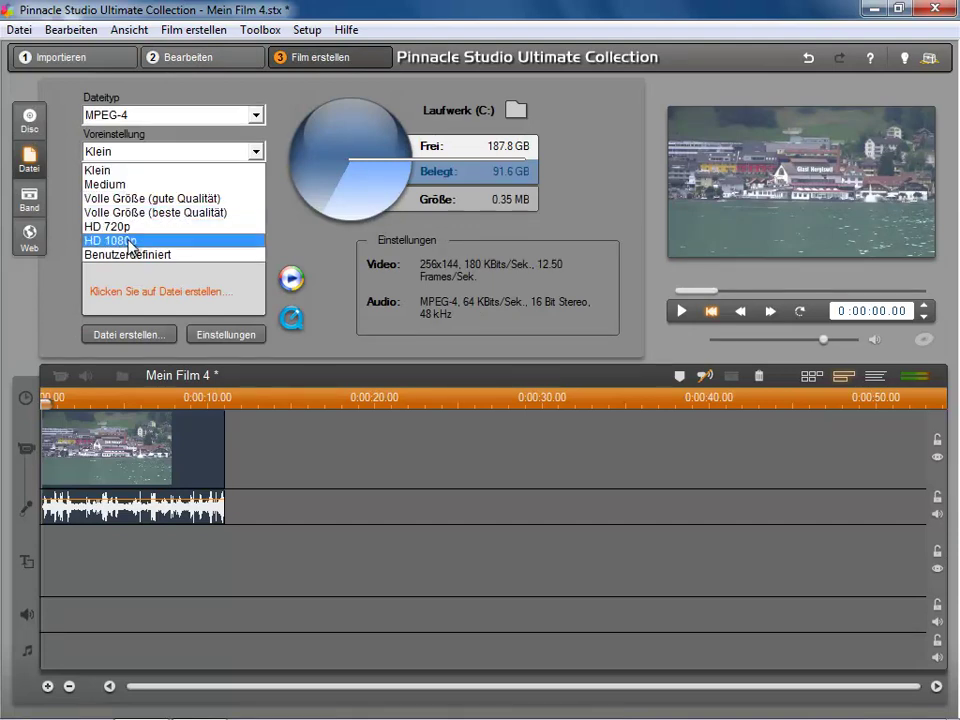
click(130, 241)
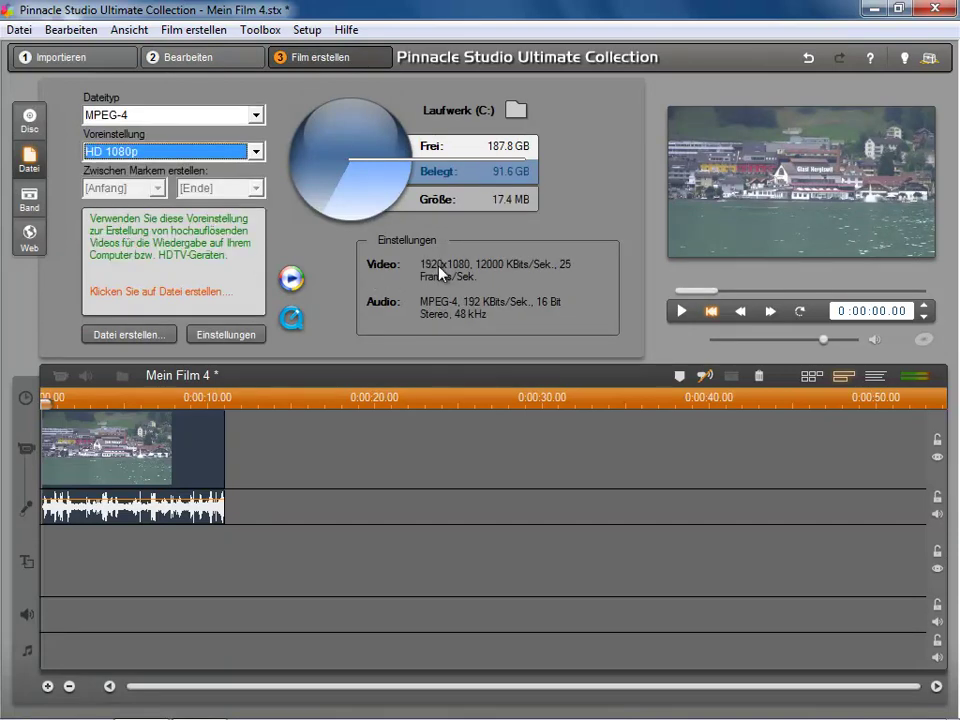